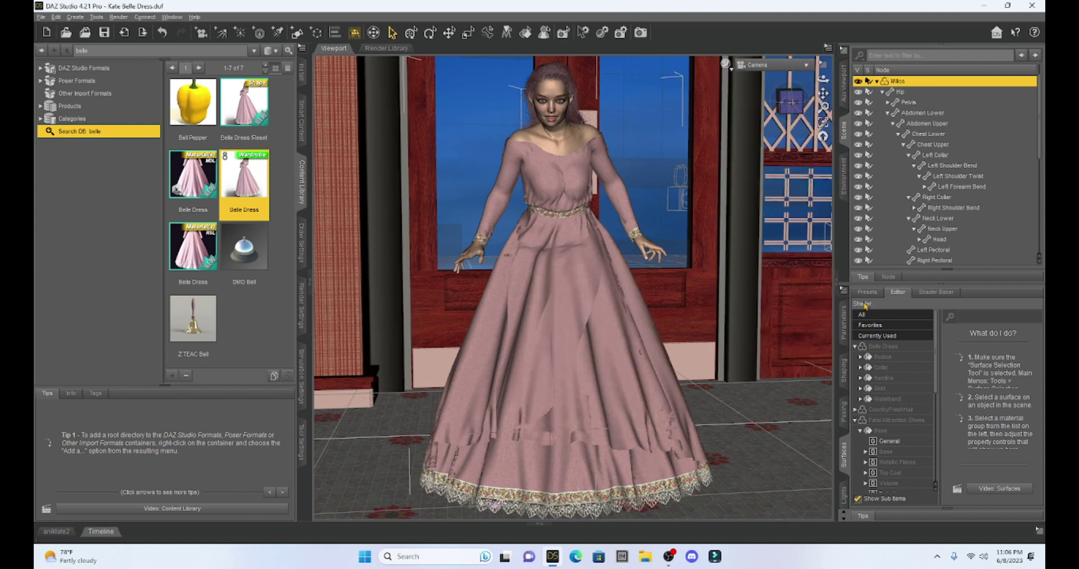
Select the Belle Dress in the Scene pane and show its Parameters.
scroll(964, 166, down, 3)
scroll(962, 170, down, 1)
click(921, 226)
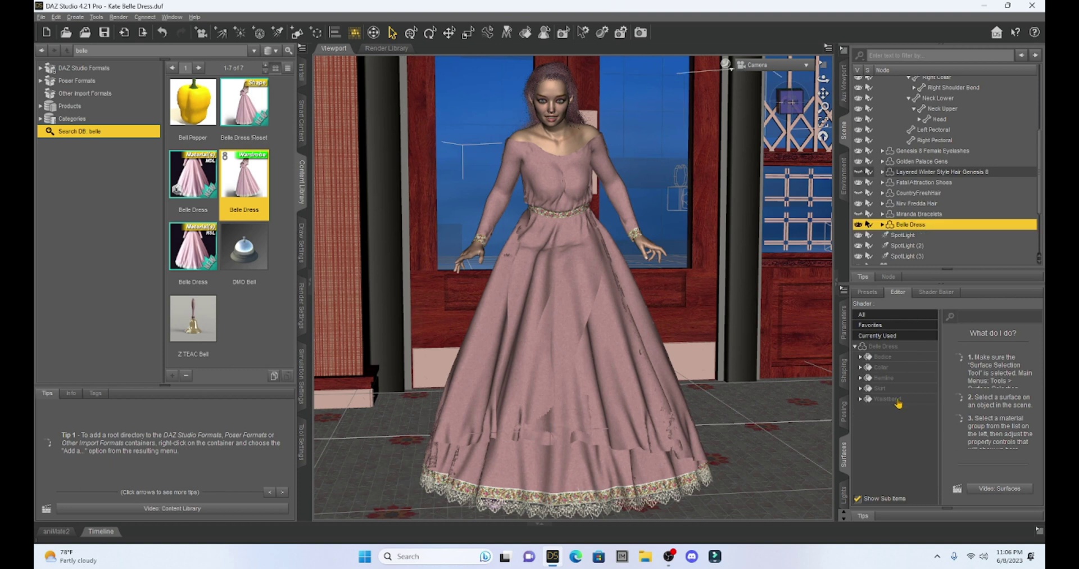
click(846, 331)
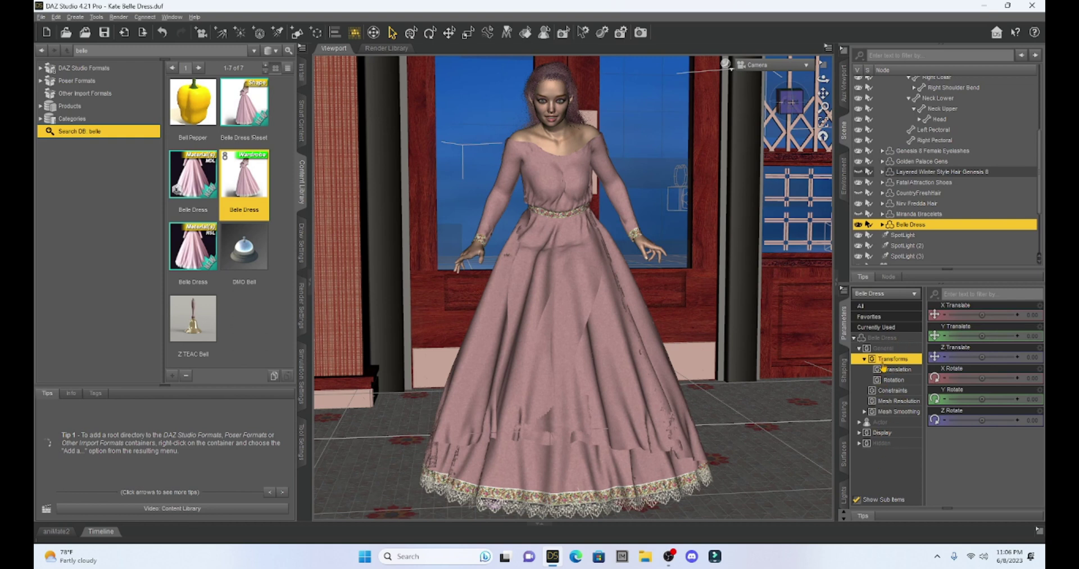
Run a dForce simulation from Simulation Settings and dismiss the no-objects error.
click(302, 369)
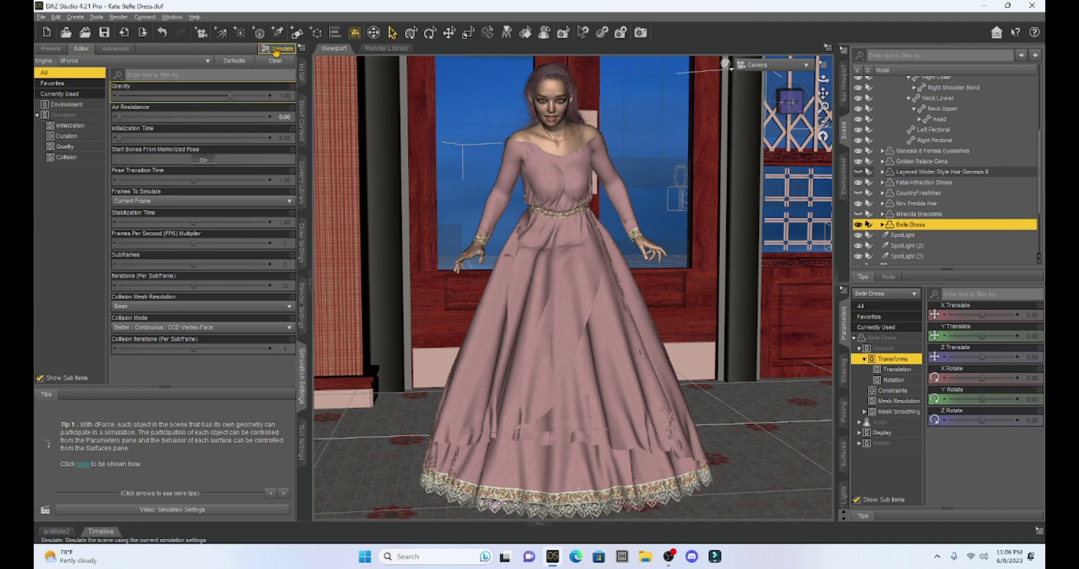
click(276, 49)
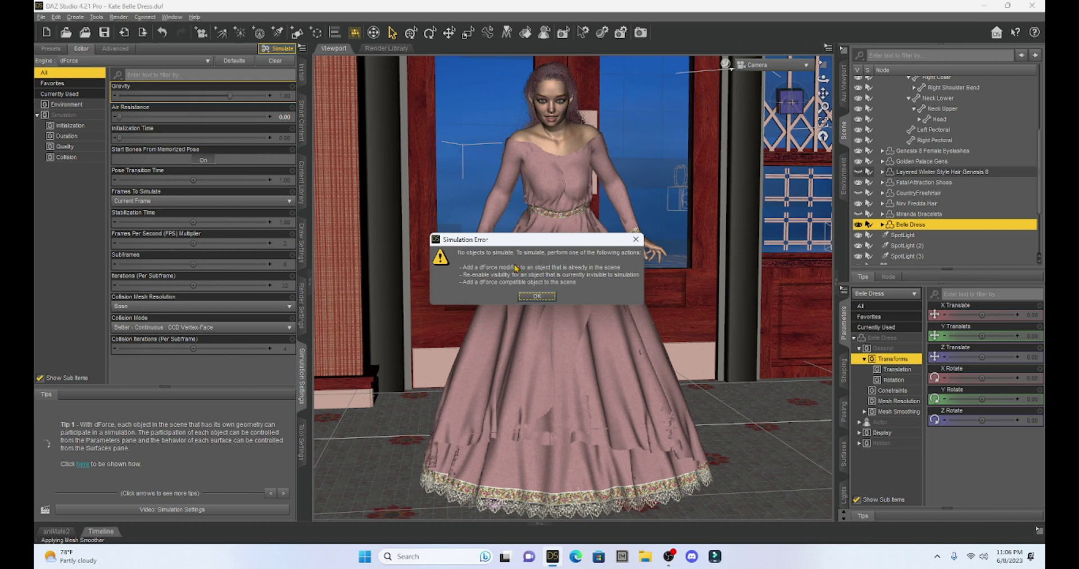
click(538, 298)
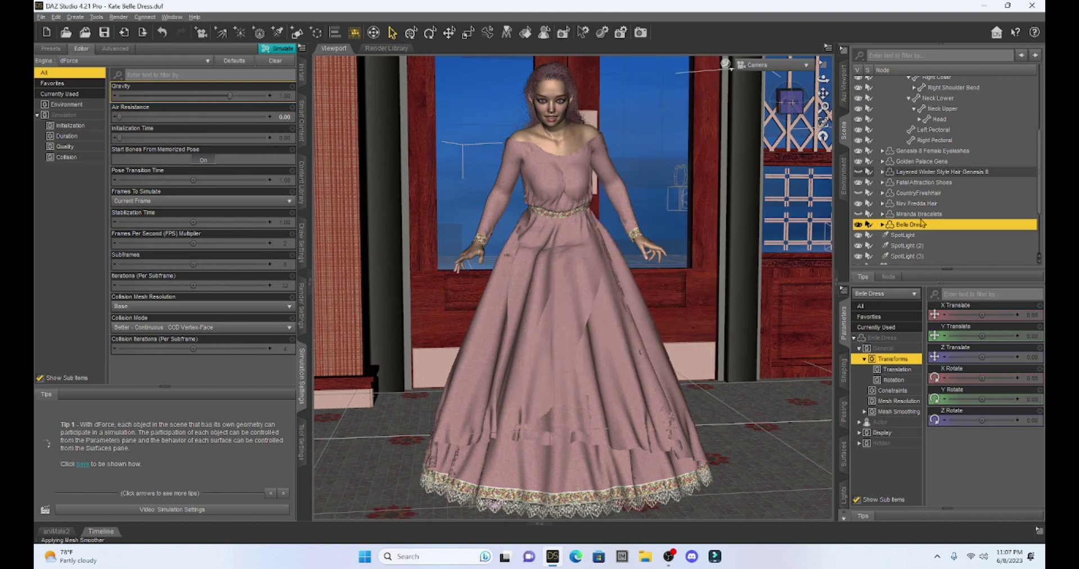
Add a dForce Dynamic Surface modifier to the Belle Dress via Edit > Object > Geometry.
click(57, 17)
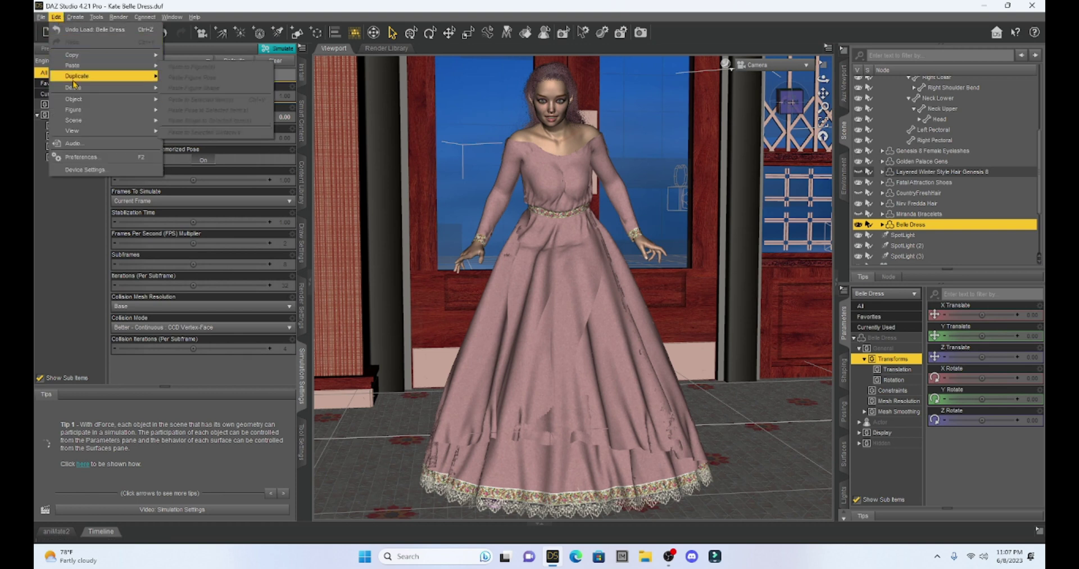
mouse_move(80, 101)
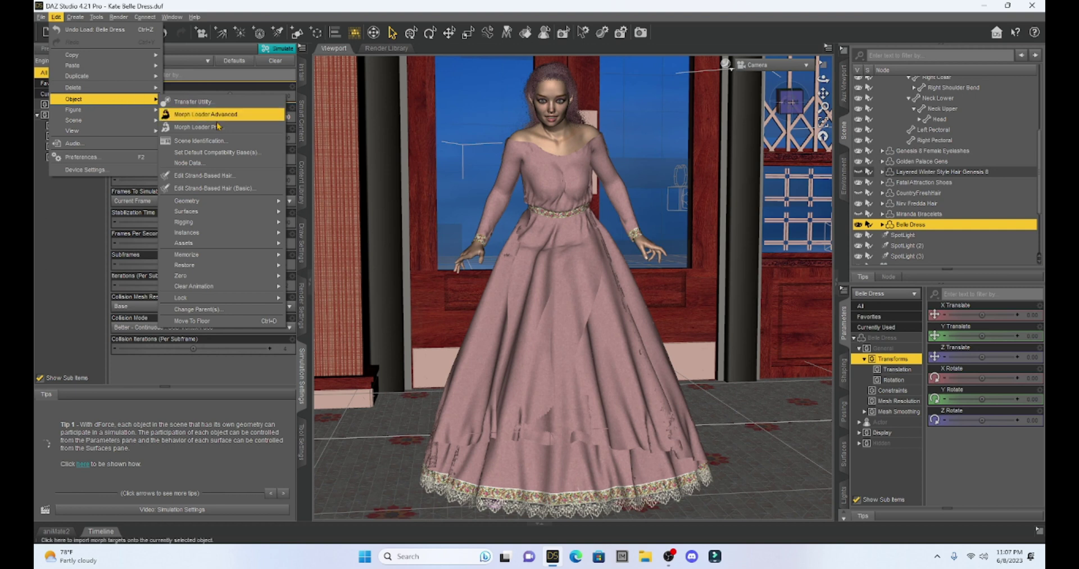
mouse_move(249, 205)
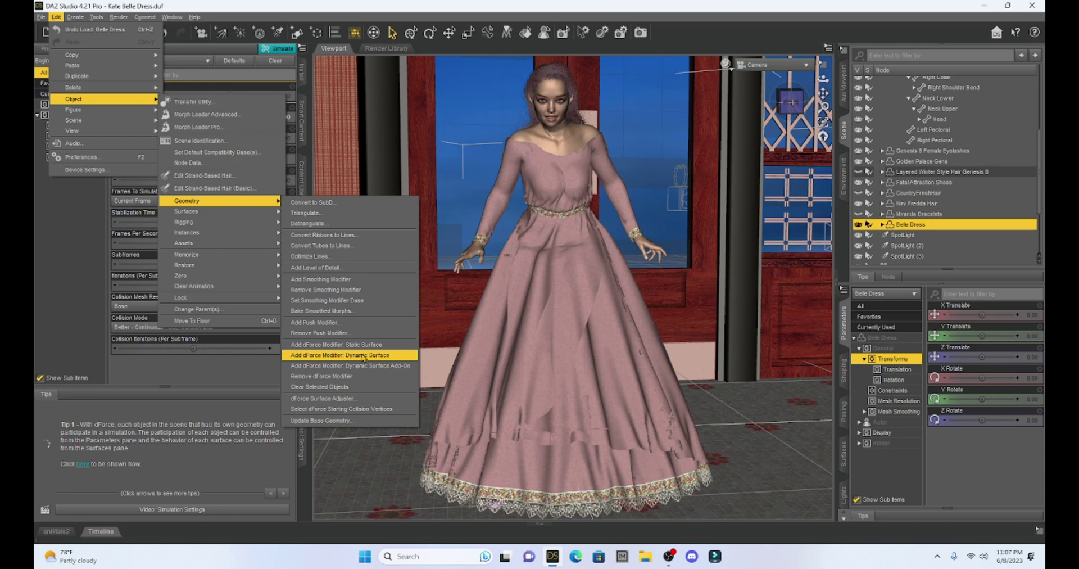
click(397, 356)
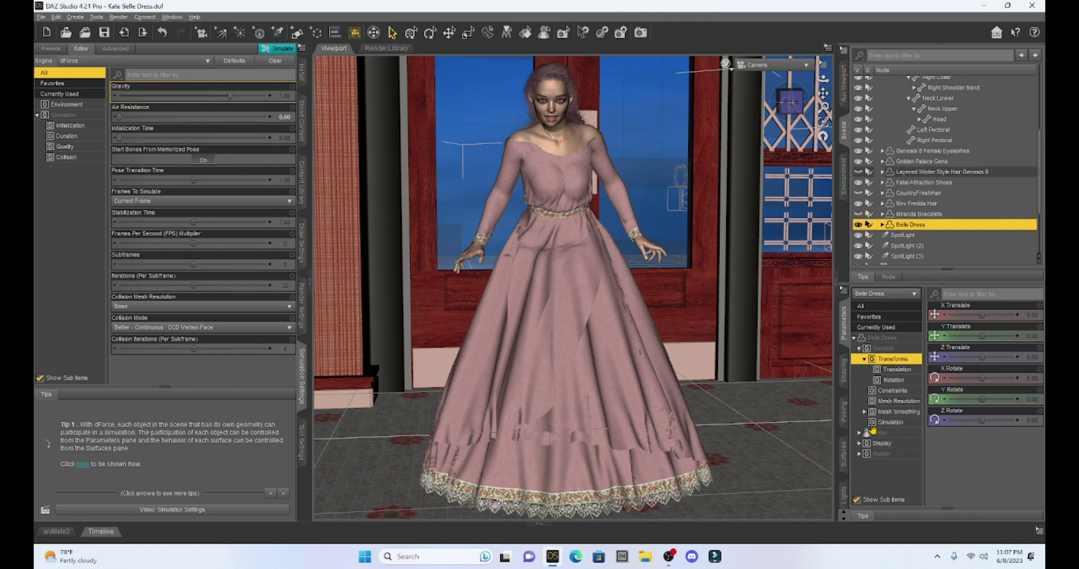
click(892, 424)
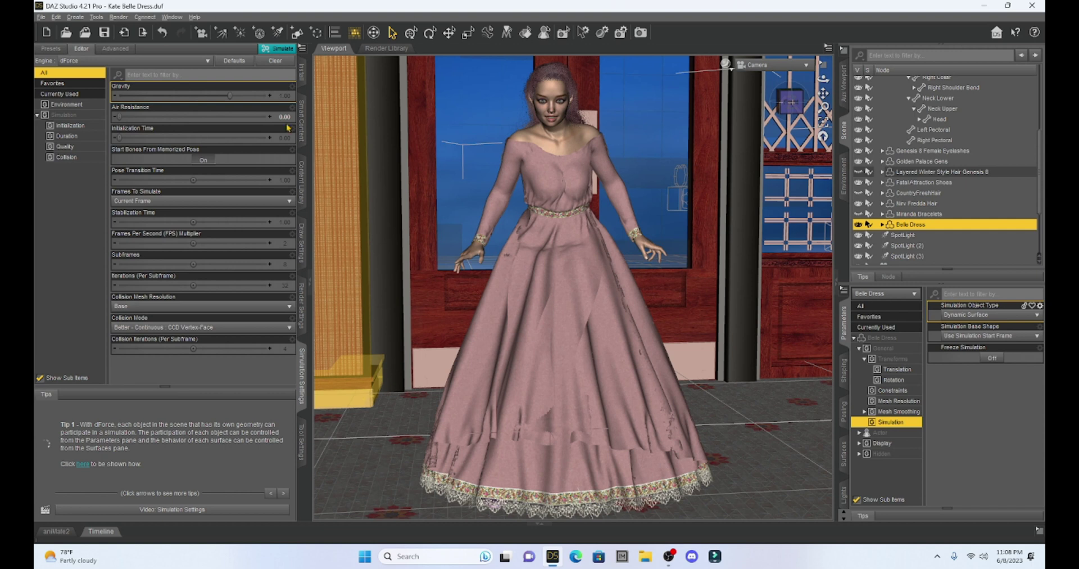
click(281, 50)
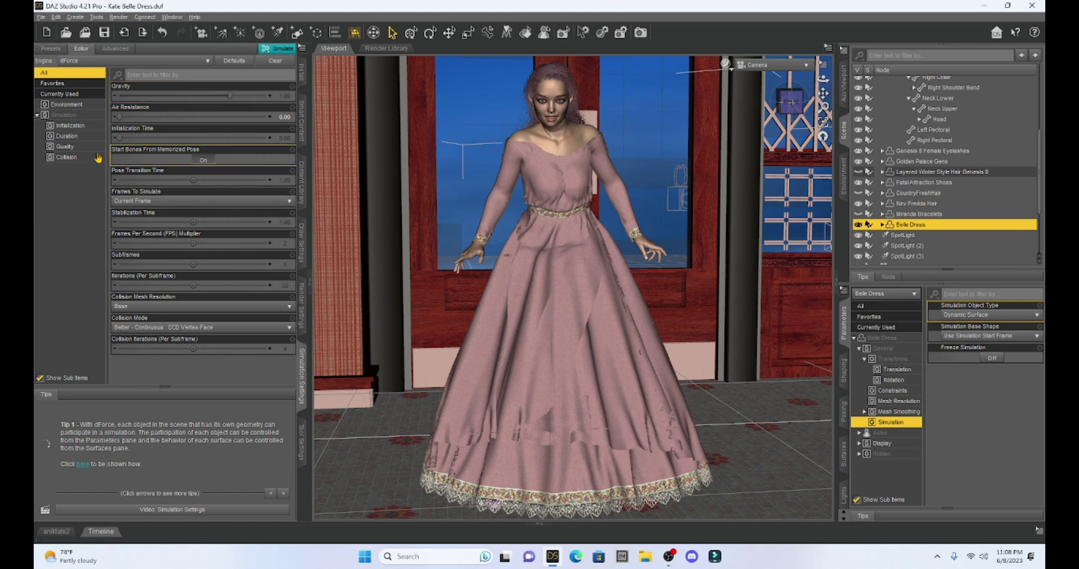
Start the dForce simulation, then cancel it once the dress shreds.
click(277, 50)
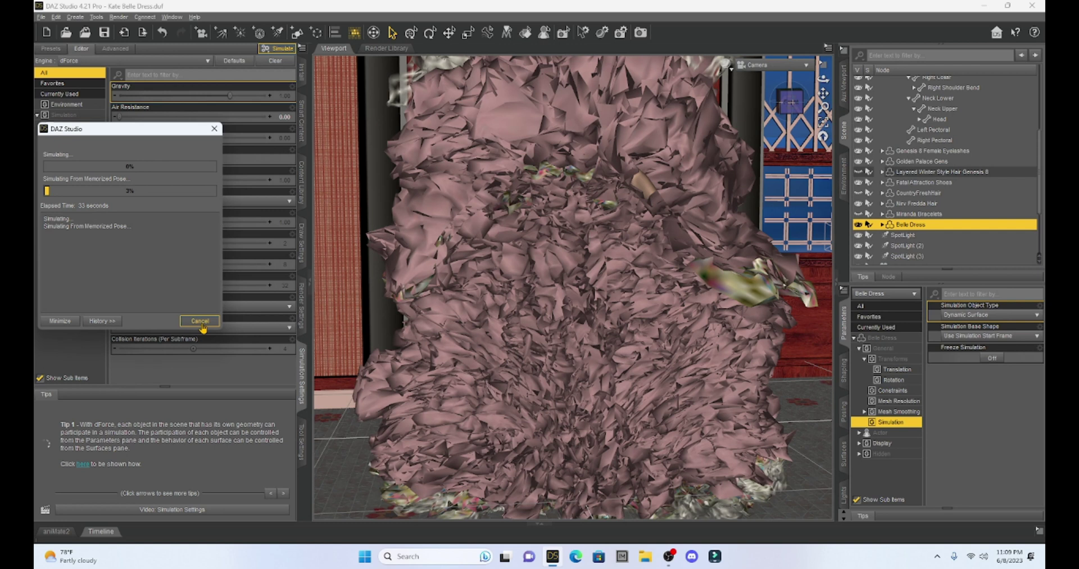
click(202, 325)
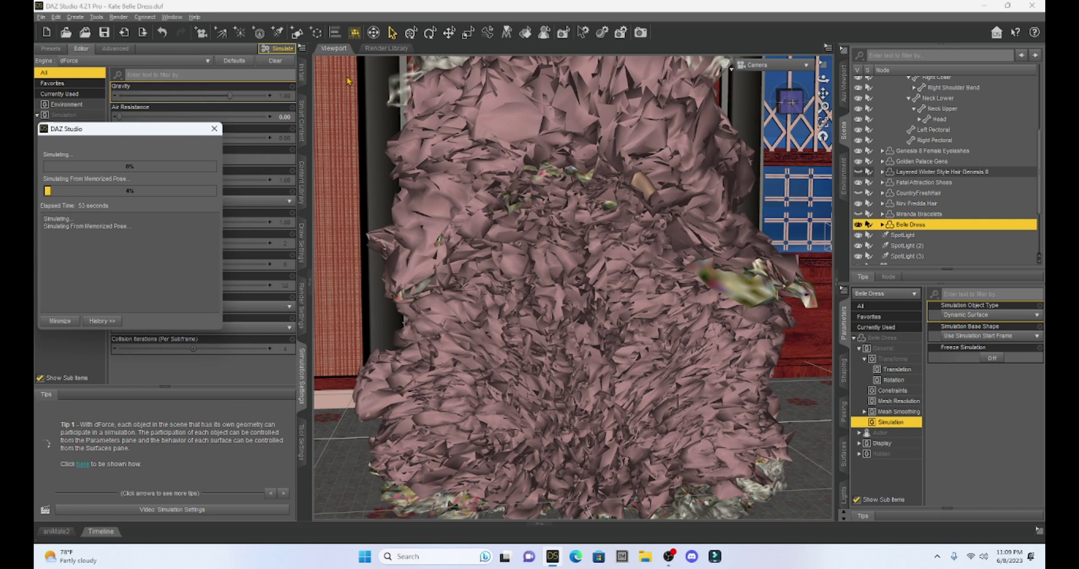
Clear the failed simulation and check that the smooth gown returns on the figure.
click(277, 61)
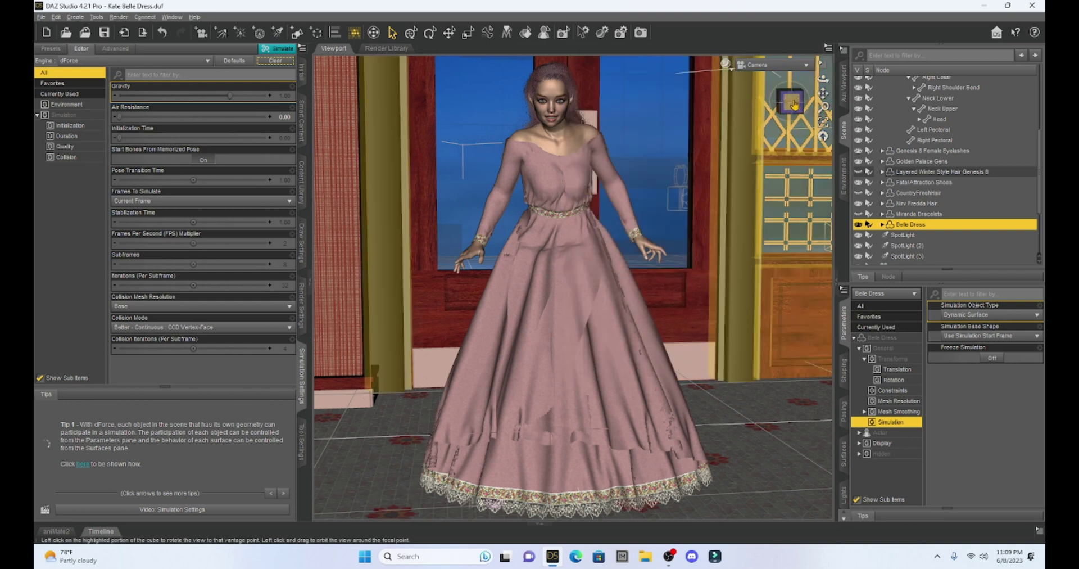
drag(794, 104, 748, 112)
mouse_move(823, 93)
mouse_down()
mouse_move(809, 99)
mouse_move(822, 93)
mouse_up()
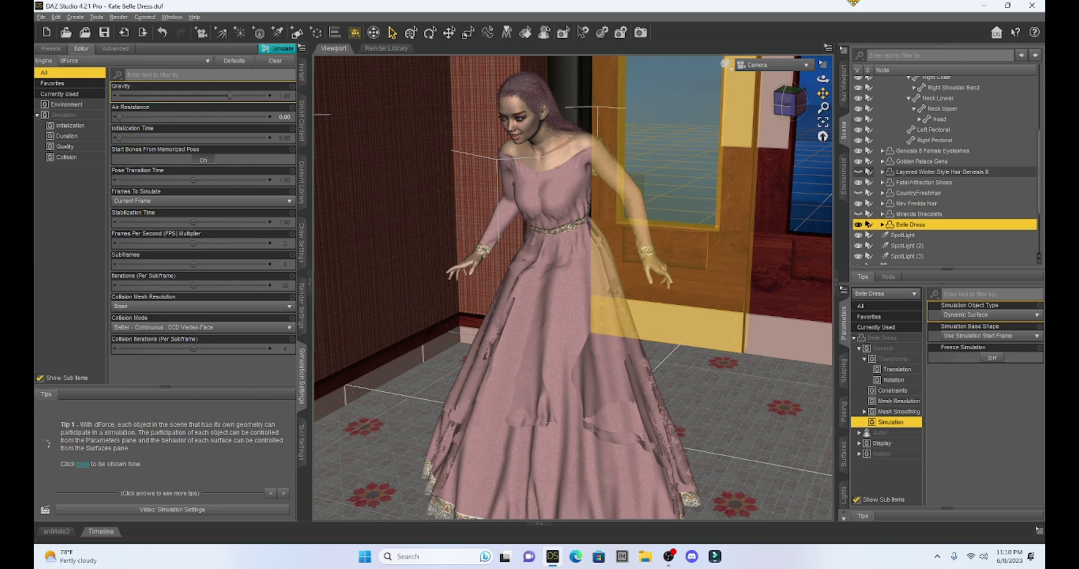
drag(823, 94, 816, 105)
scroll(745, 194, up, 8)
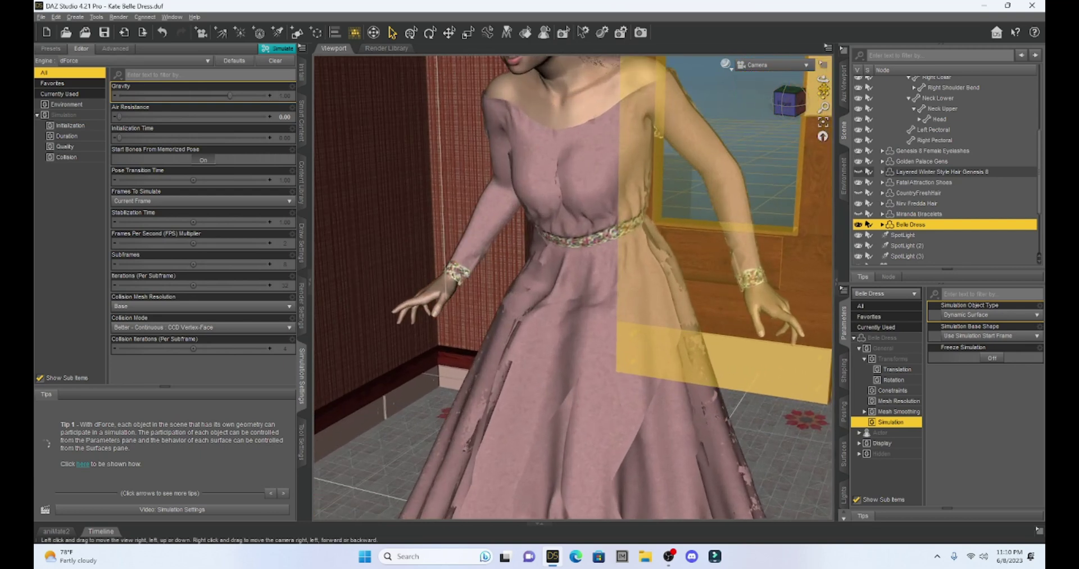
mouse_move(823, 94)
mouse_down()
mouse_move(822, 80)
mouse_move(789, 100)
mouse_move(824, 99)
mouse_up()
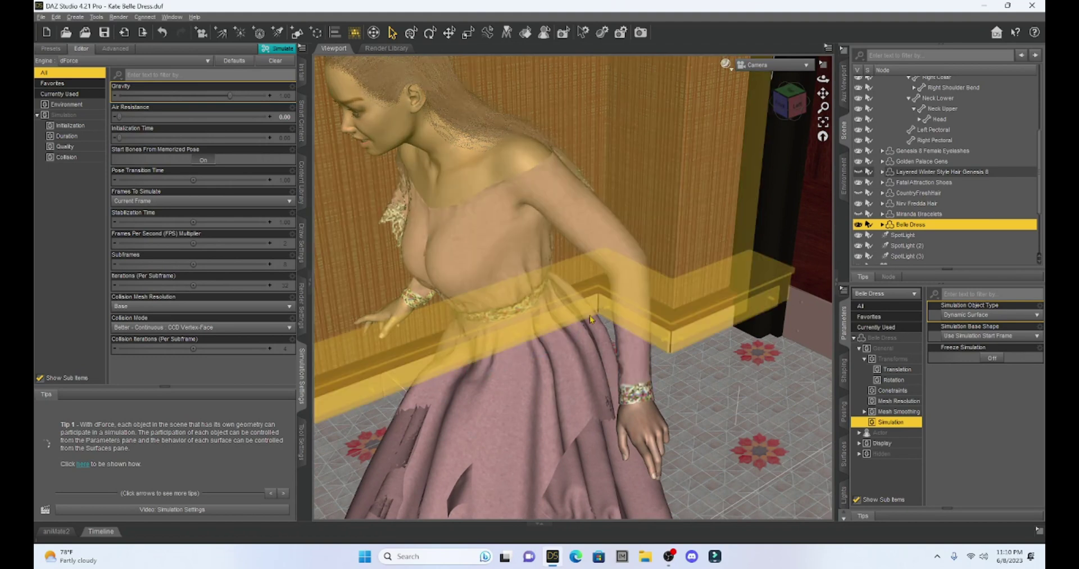
drag(823, 107, 823, 110)
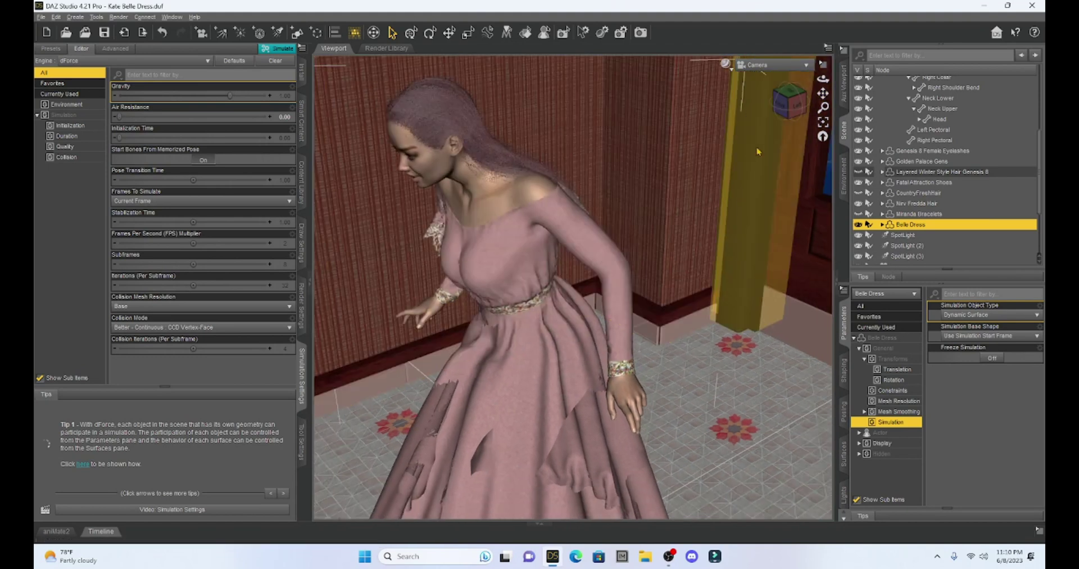
Orbit around the figure to inspect the dress from above, then return to a level front view.
drag(791, 108, 786, 145)
scroll(571, 275, down, 2)
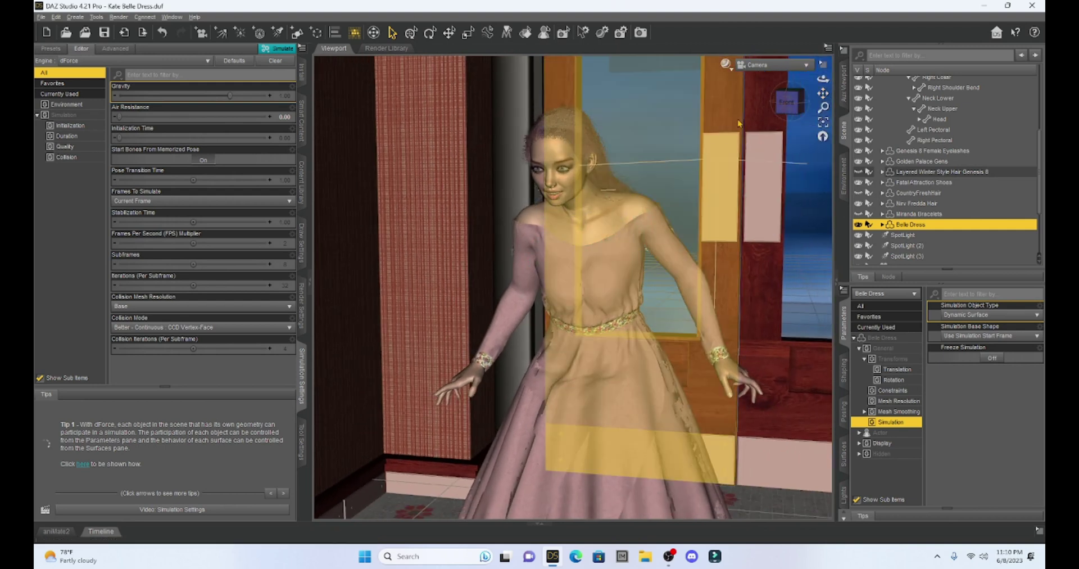
drag(784, 104, 790, 128)
click(790, 110)
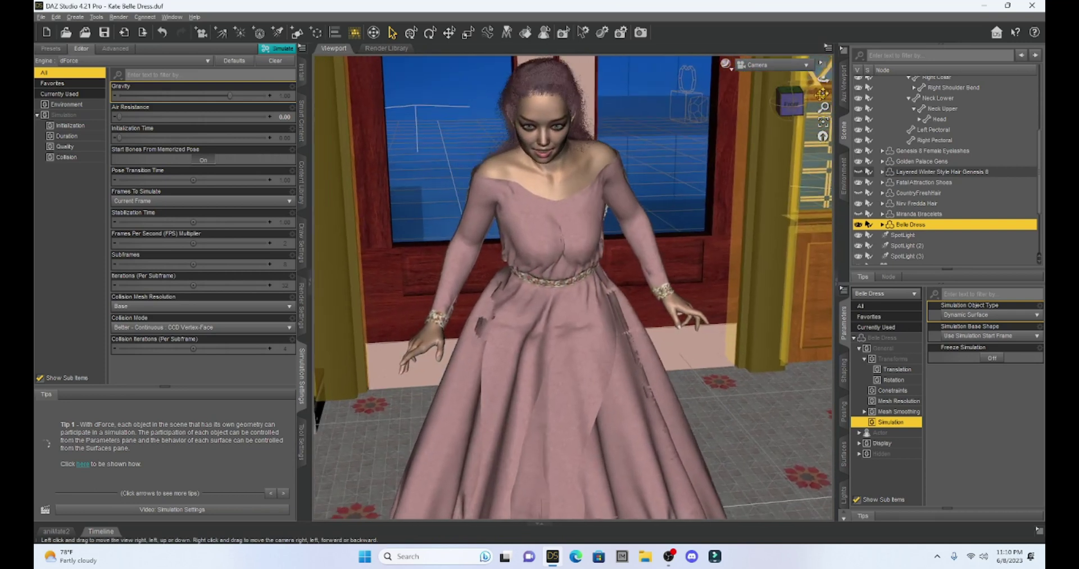
scroll(651, 252, up, 2)
click(792, 104)
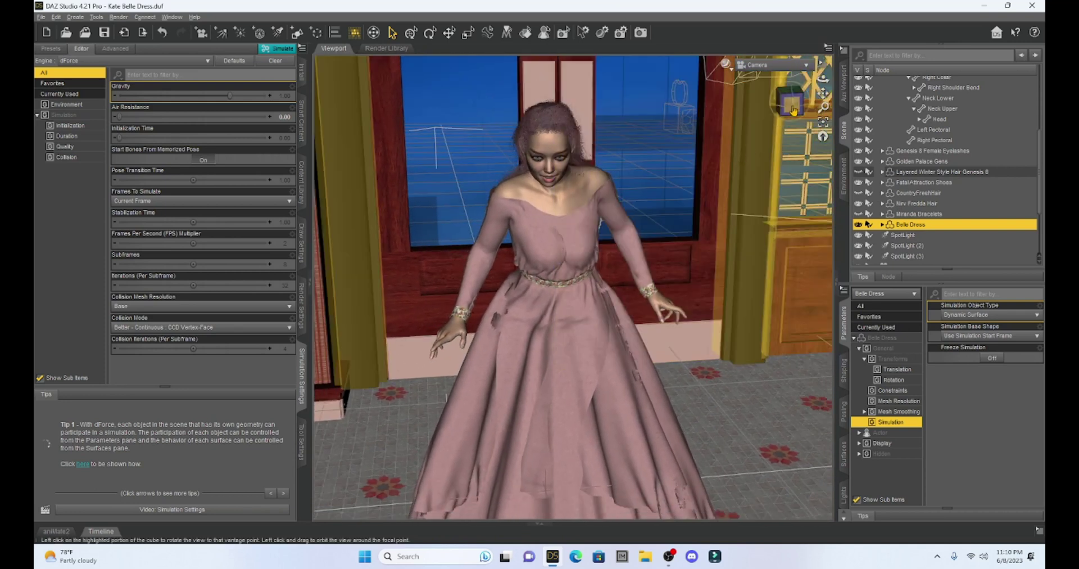
click(790, 102)
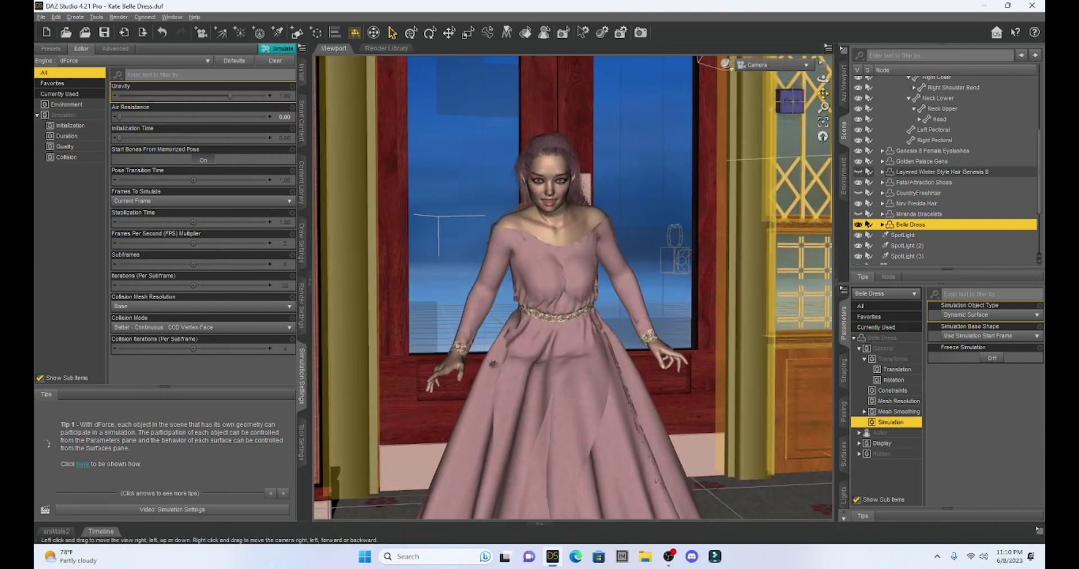
Try a stronger Left Shoulder Bend, then undo it back to -13.80.
drag(823, 93, 616, 226)
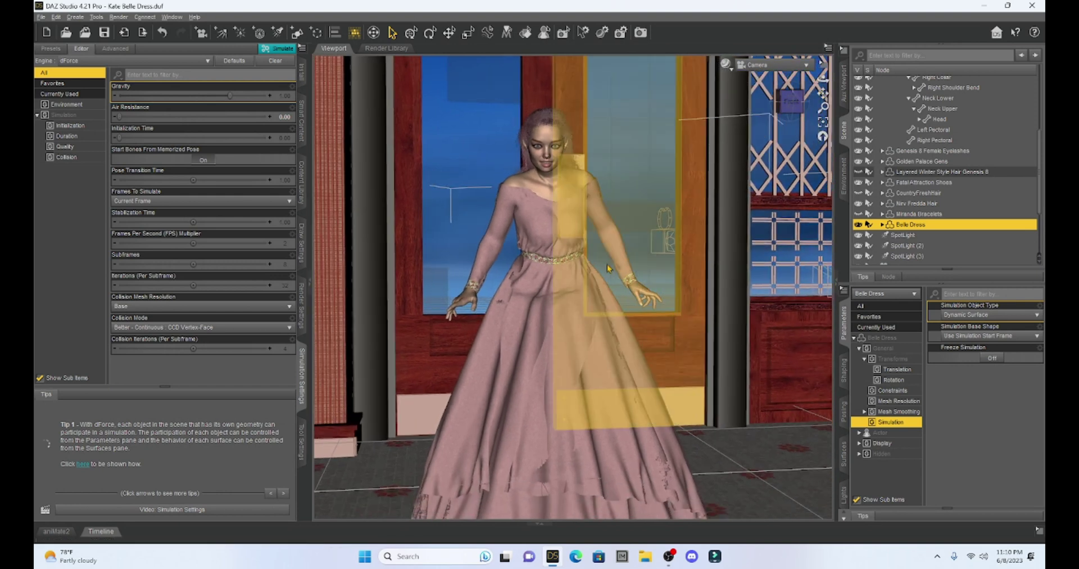
click(603, 219)
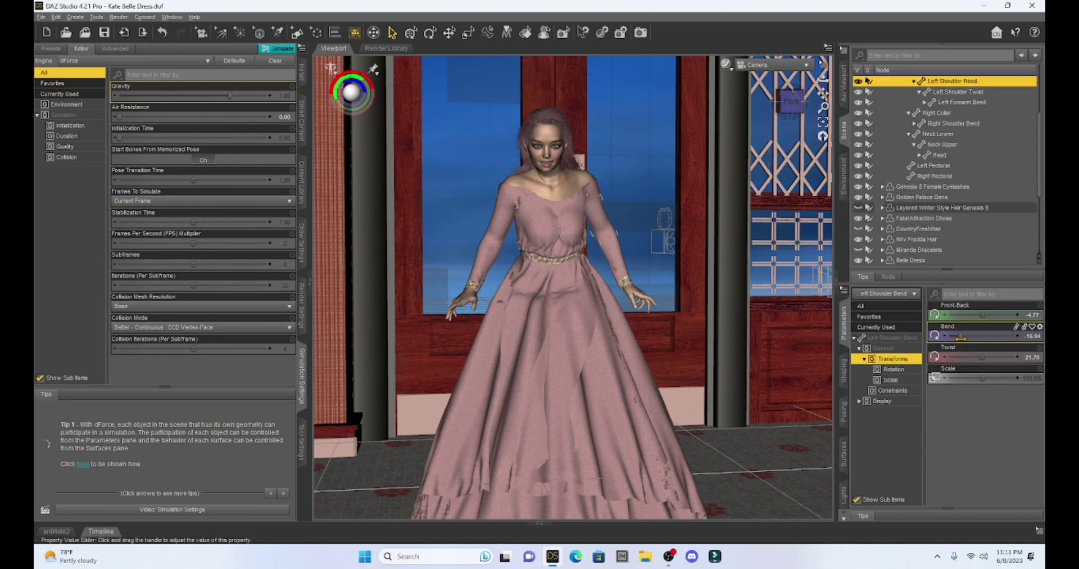
drag(959, 338, 955, 338)
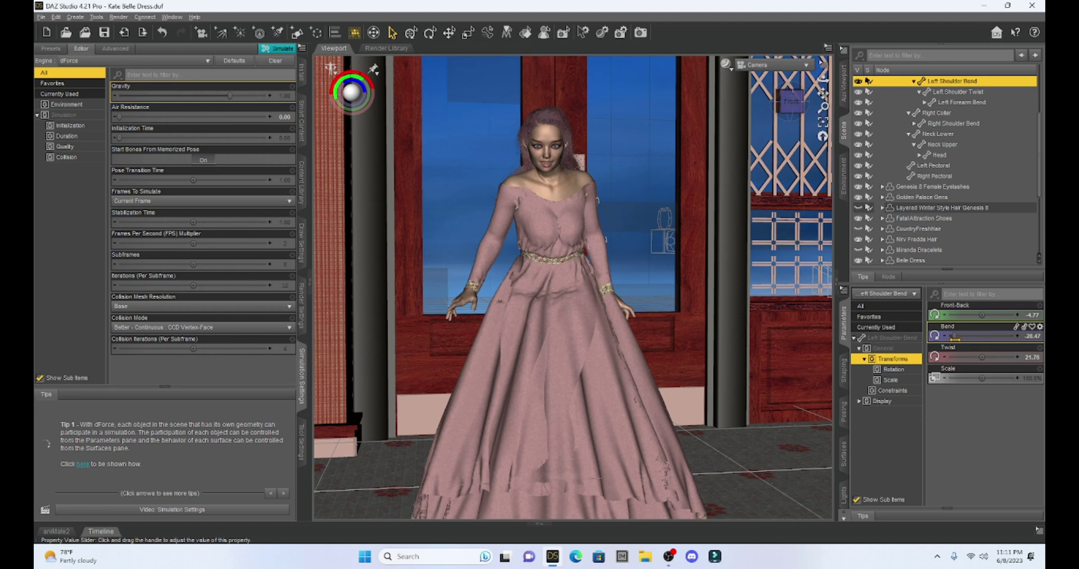
click(162, 34)
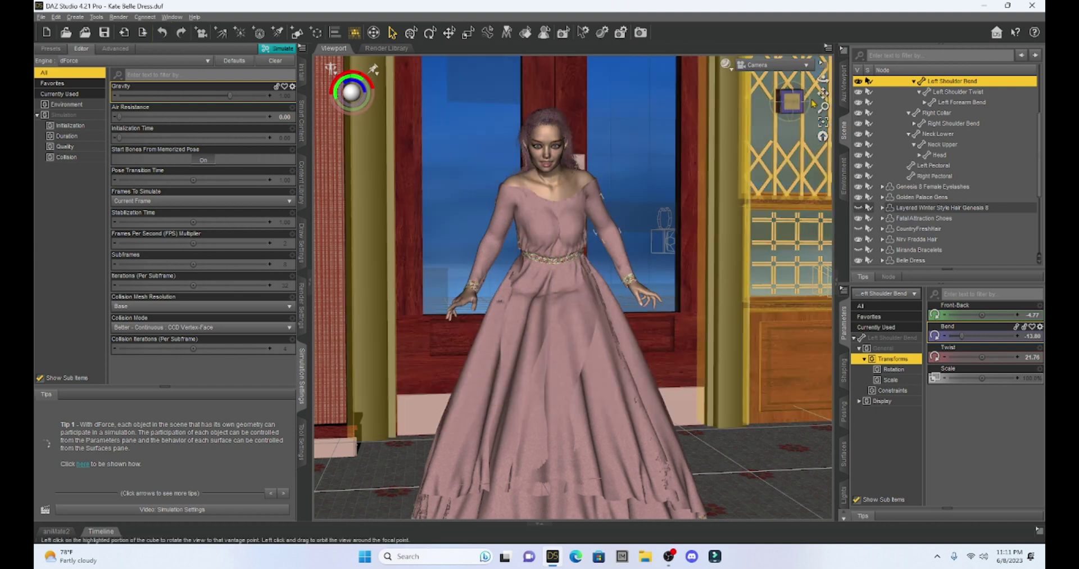
drag(824, 94, 824, 120)
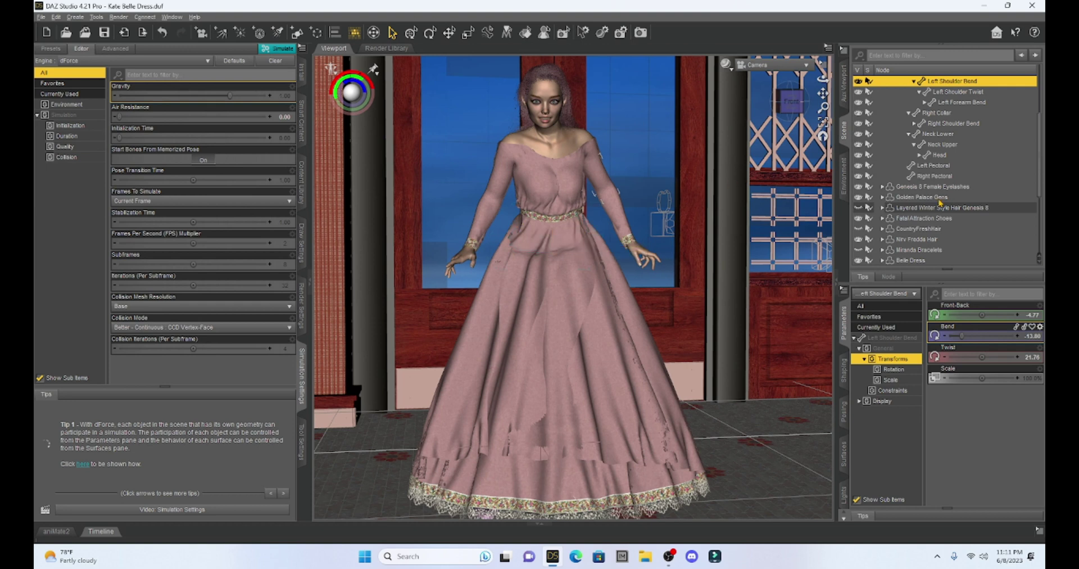
In the dress's Surfaces tab, select Bodice, Collar, Hemline, Skirt and Waistband together.
scroll(939, 202, down, 2)
click(905, 200)
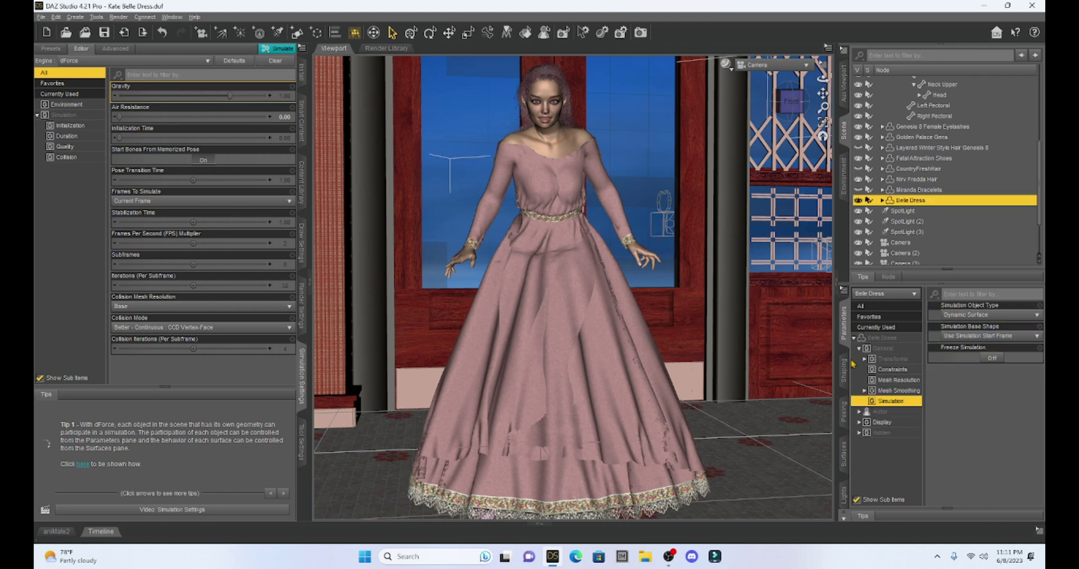
click(844, 454)
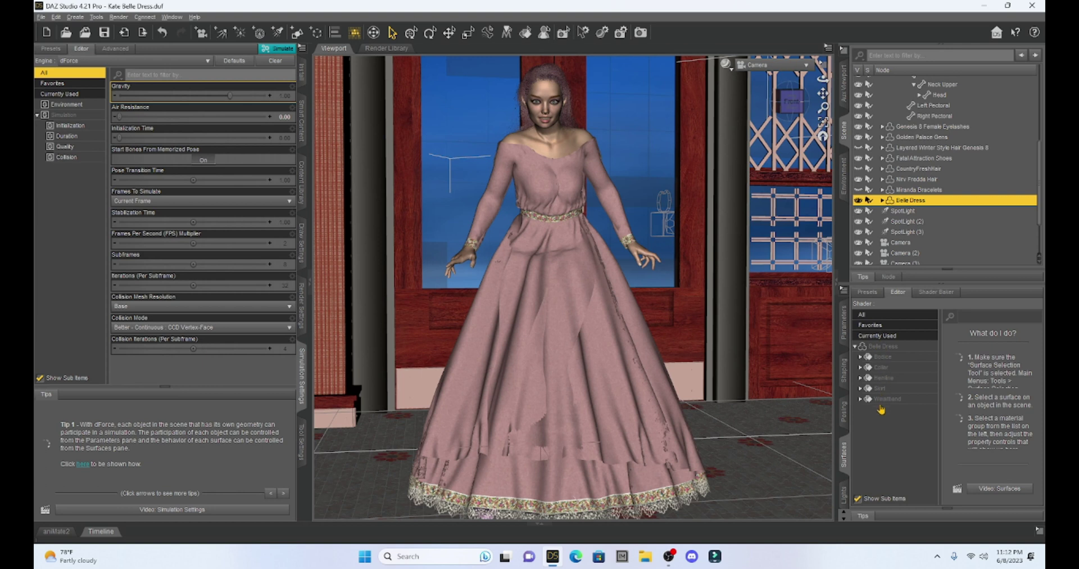
click(880, 358)
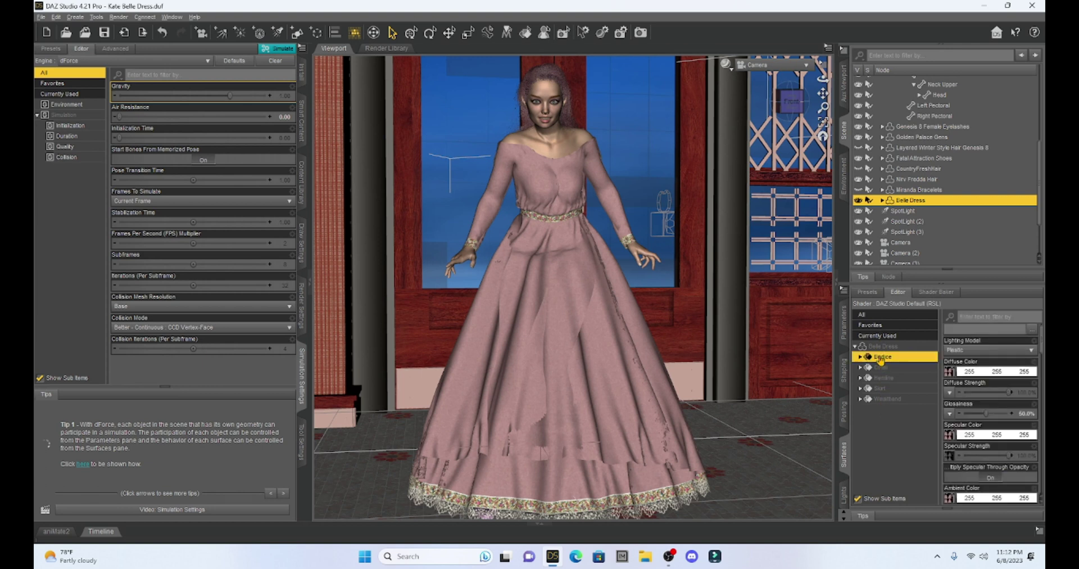
shift+click(881, 400)
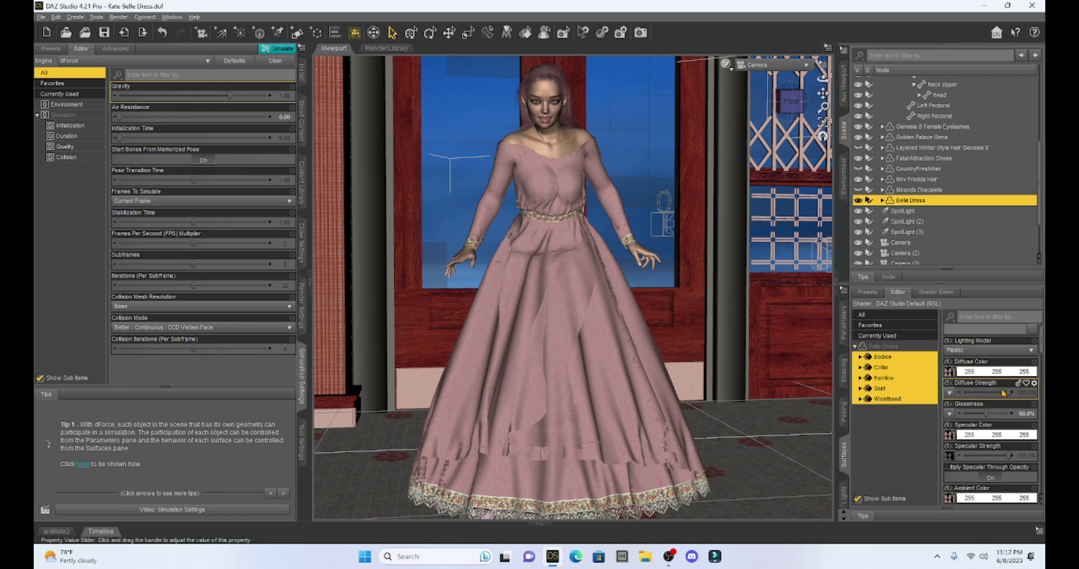
Set the dForce Bend Stiffness of the five selected surfaces to 0.1.
scroll(1003, 394, down, 6)
scroll(1003, 394, down, 5)
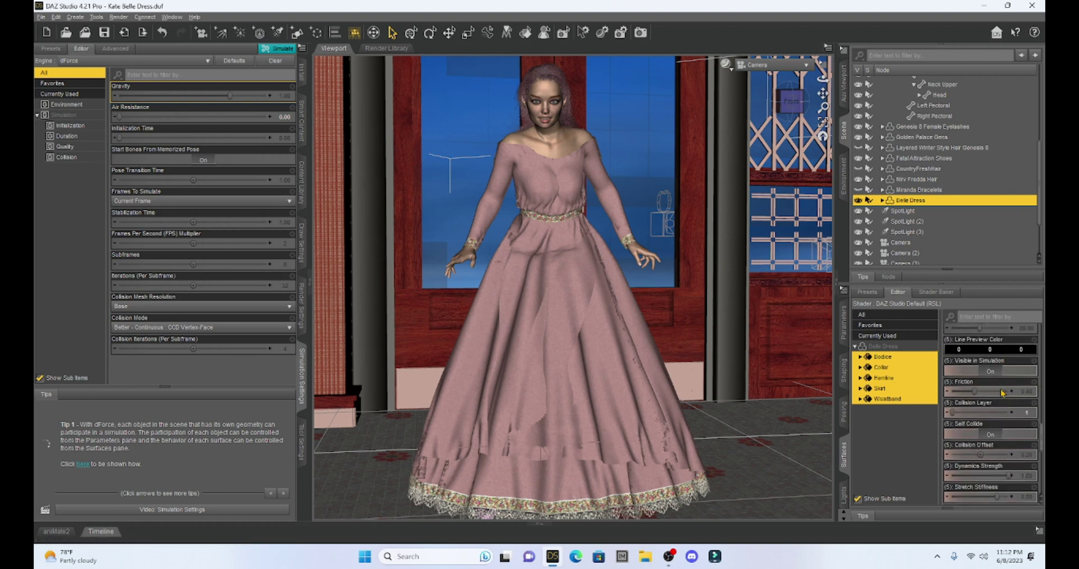
scroll(1002, 392, down, 5)
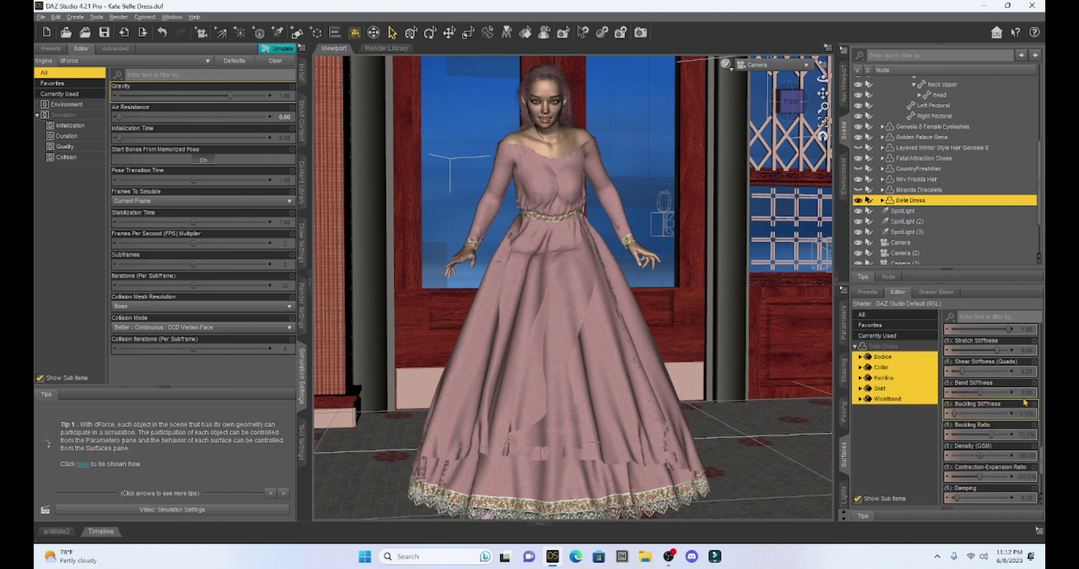
mouse_move(1031, 400)
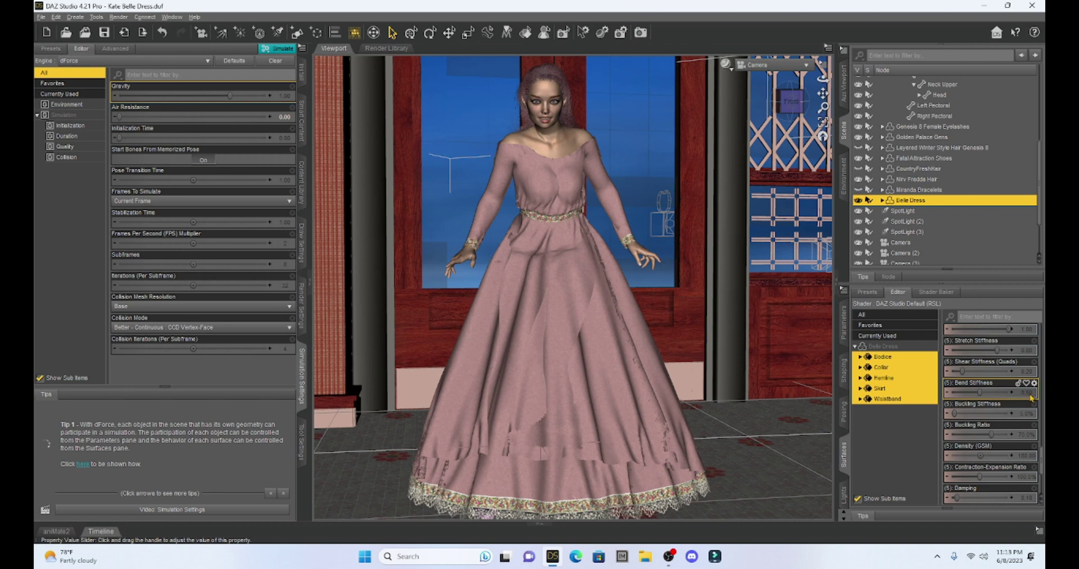
click(1028, 394)
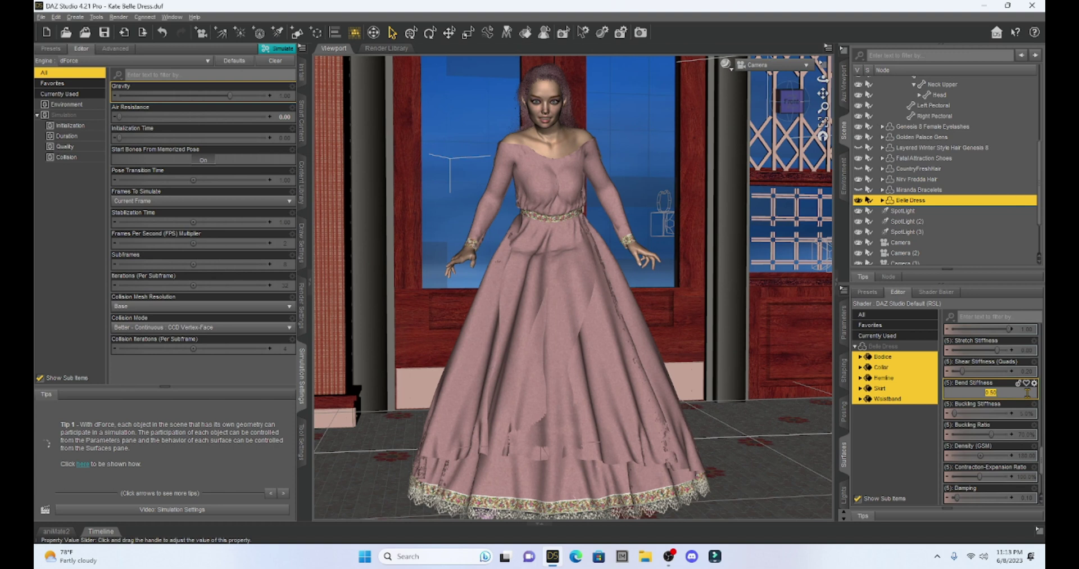
text(0.1)
key(Return)
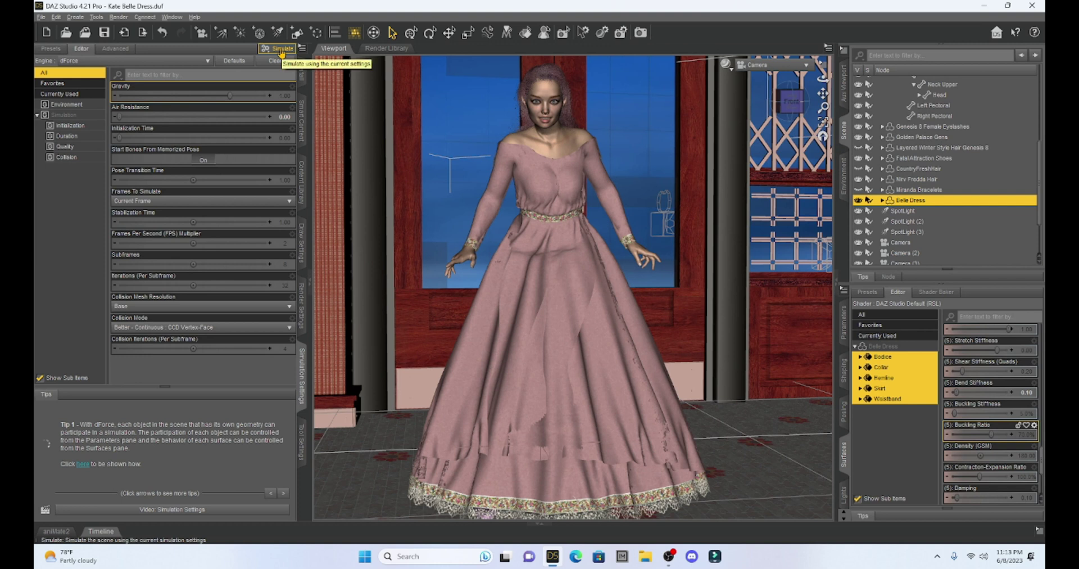
Re-run the dForce simulation so the dress drapes as a slim gown to the floor.
click(281, 50)
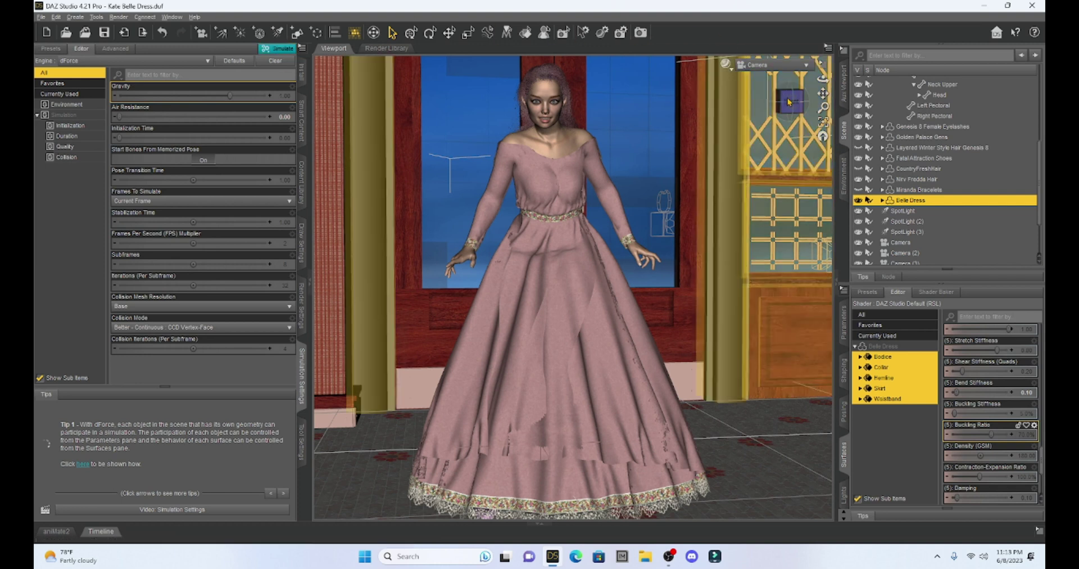
drag(793, 110, 786, 118)
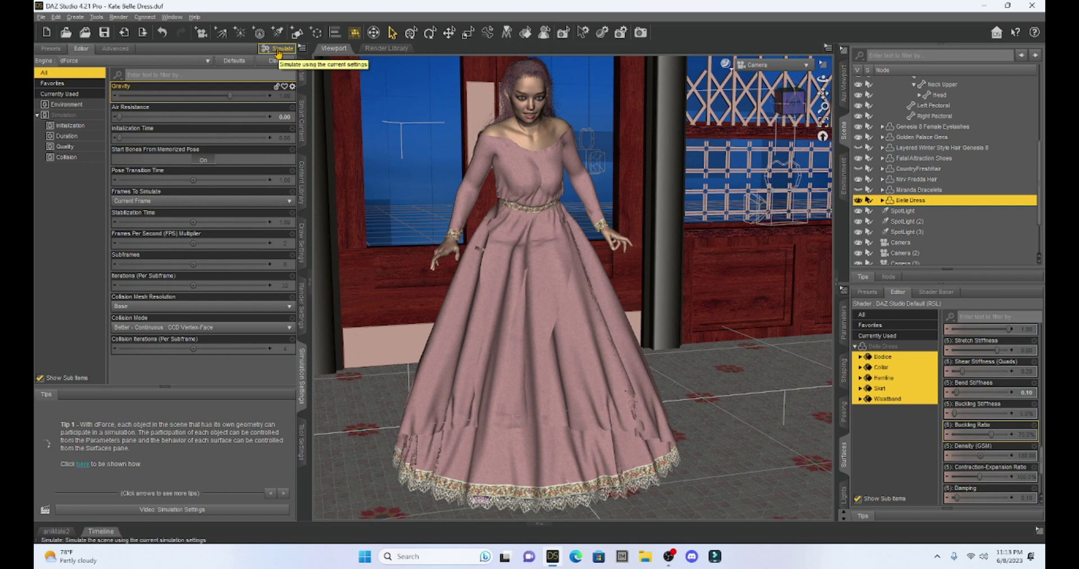
click(277, 50)
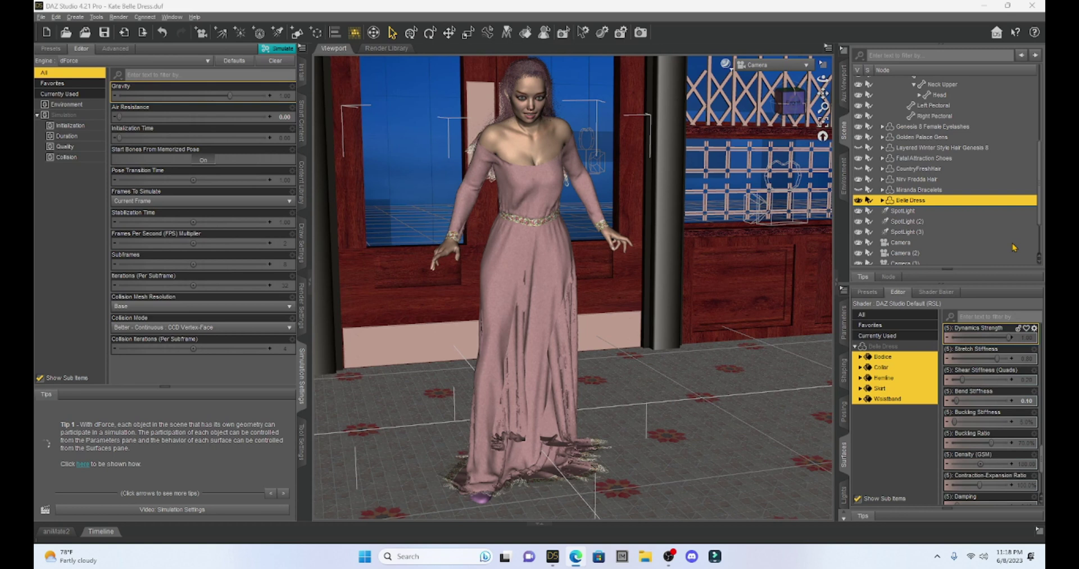
Collapse the left and right panels so the viewport fills the window.
click(309, 289)
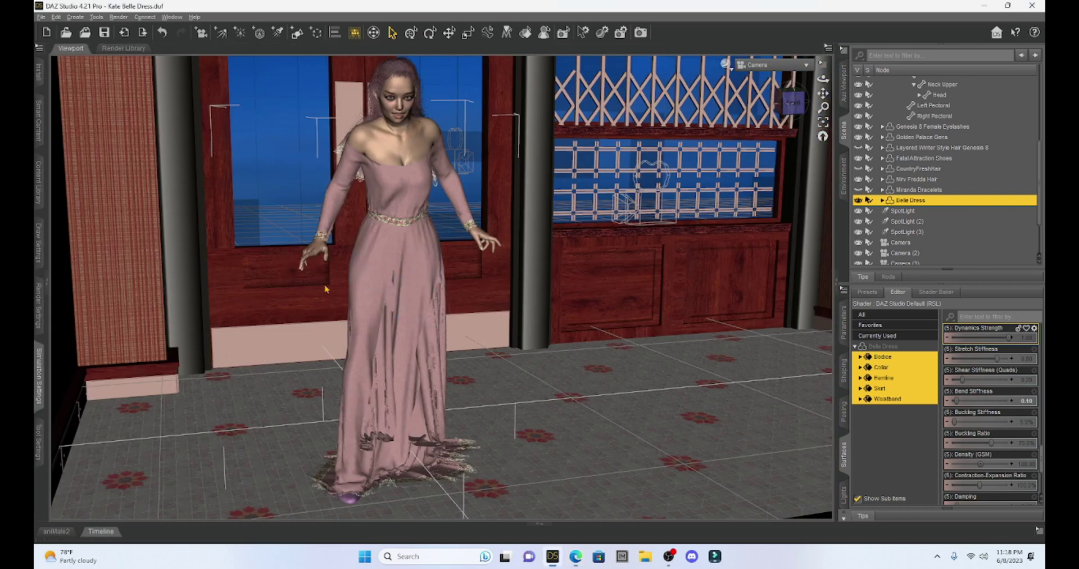
click(835, 283)
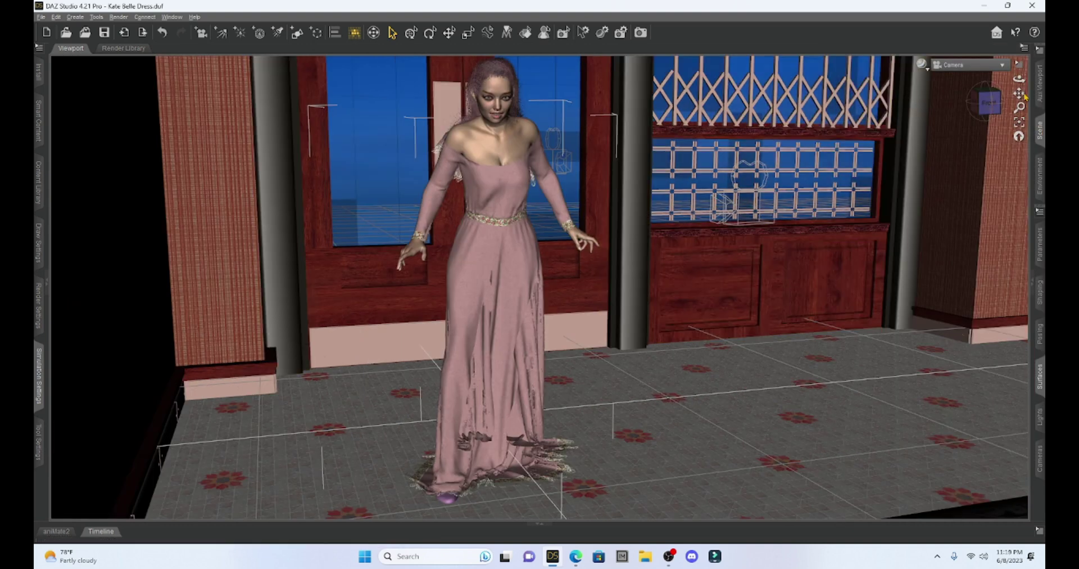
drag(986, 103, 994, 105)
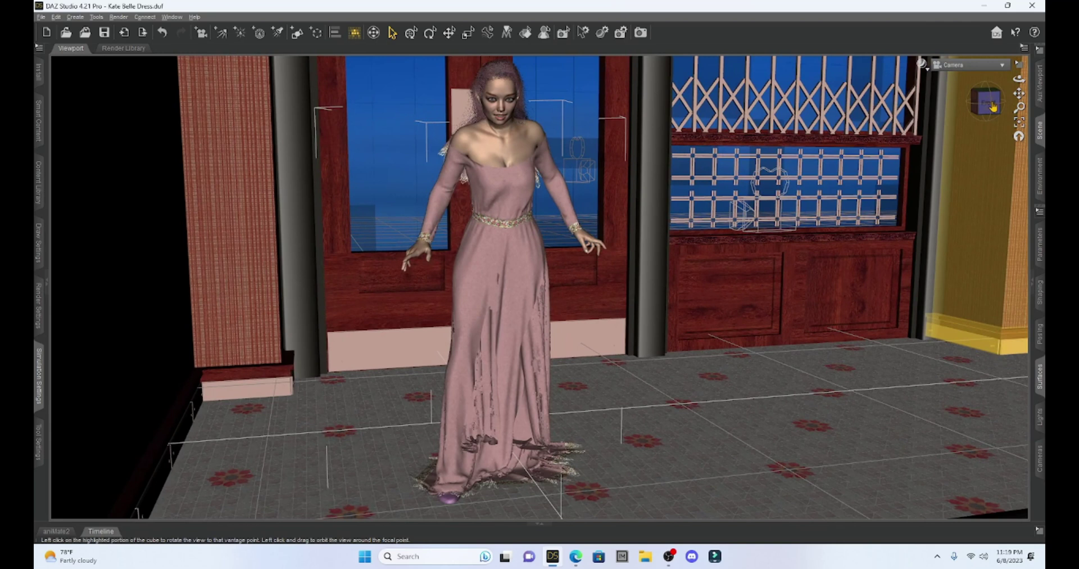
Render the current scene from the Render menu.
click(119, 17)
click(134, 28)
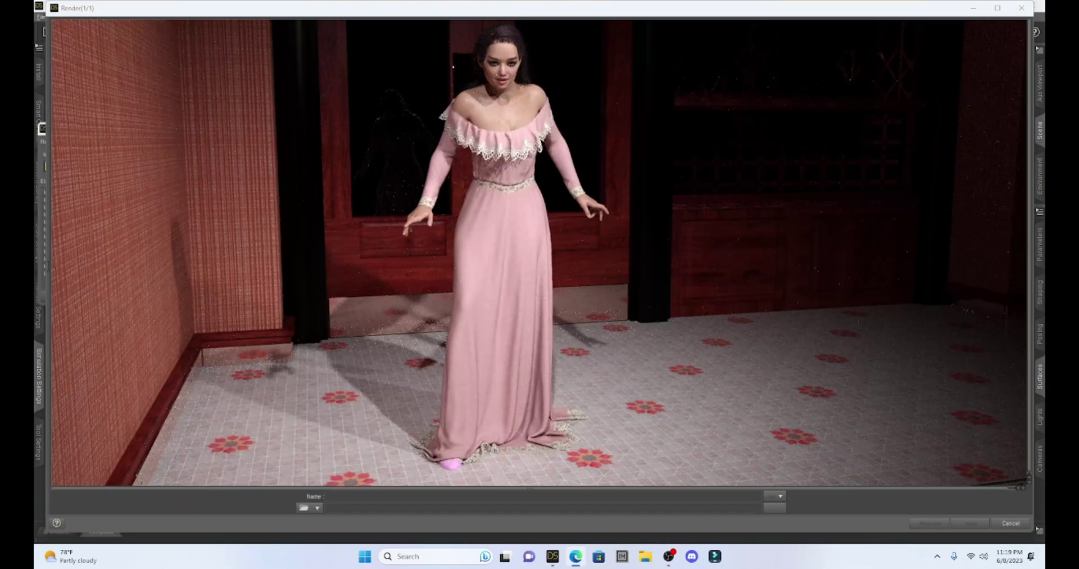